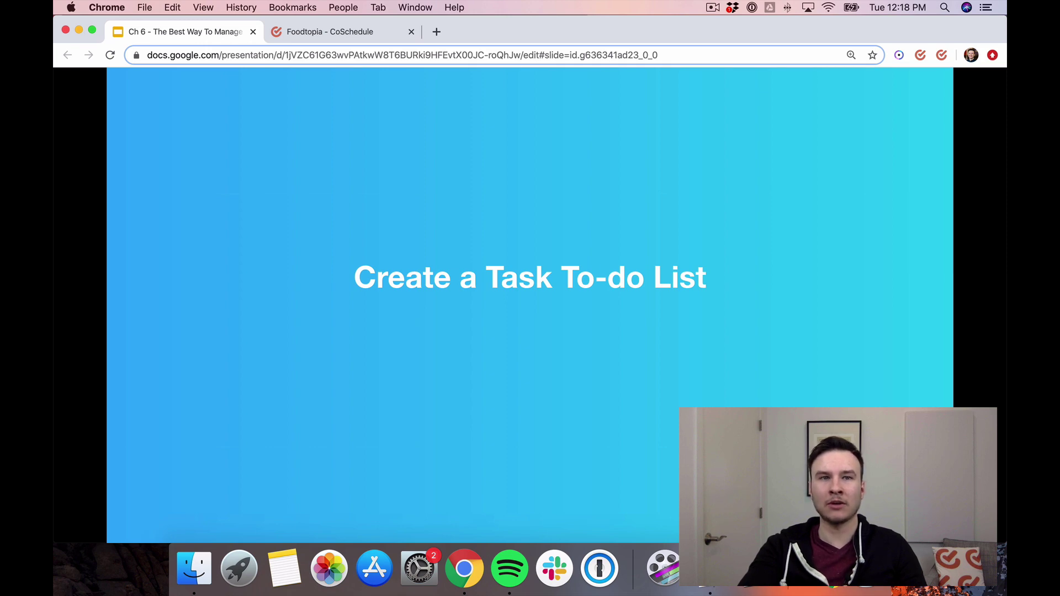
Switch to CoSchedule, schedule the Salsa blog post idea on March 18, 2020, and open its project.
key("Right")
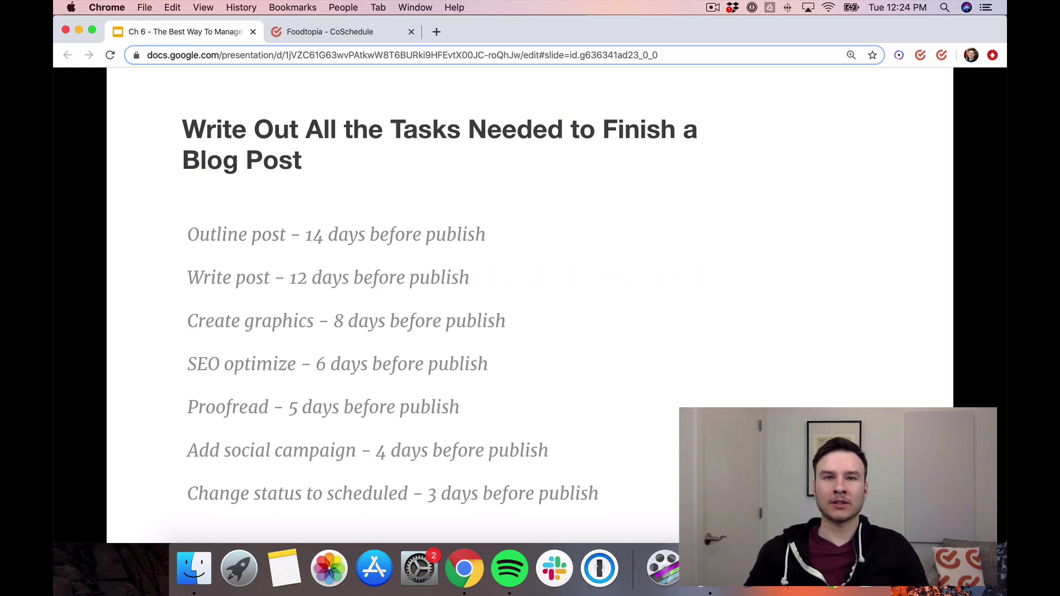
left_click(365, 36)
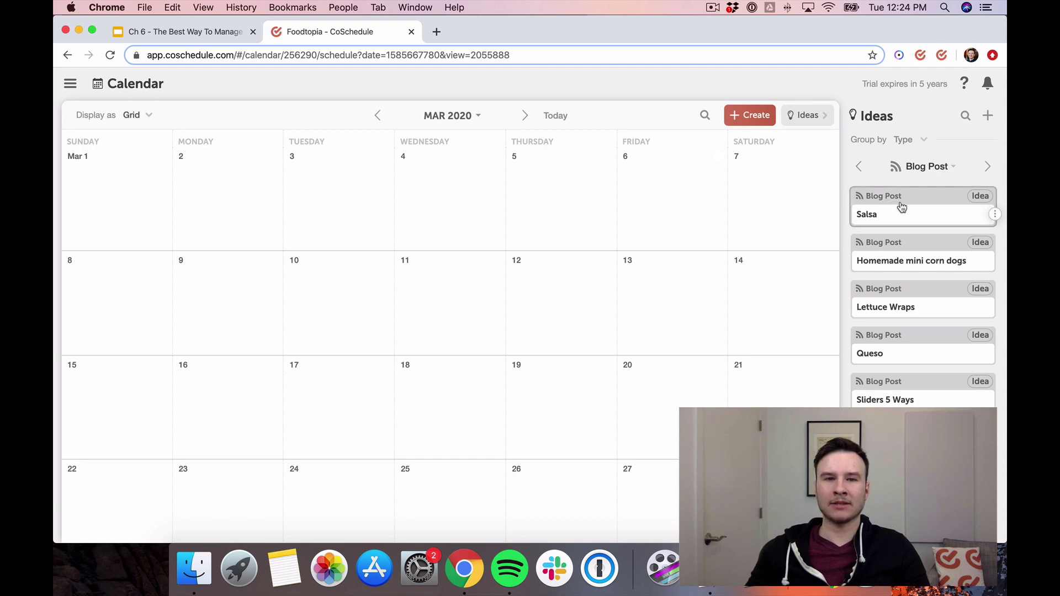
left_click_drag(900, 206, 443, 391)
left_click(442, 392)
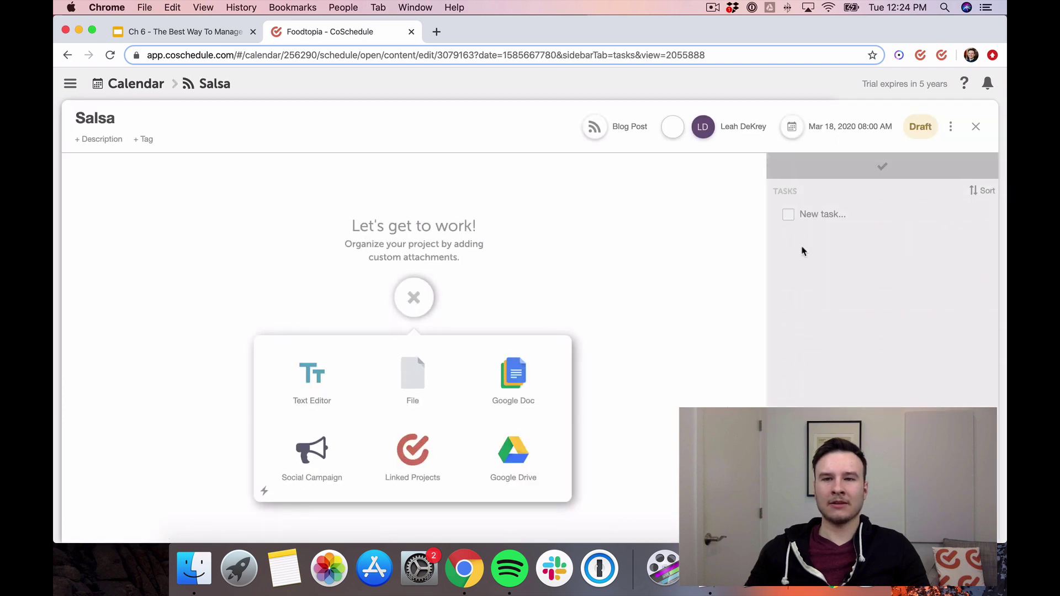
Add an "Outline Post" task to the Salsa project and open its schedule and assignee options.
left_click(818, 215)
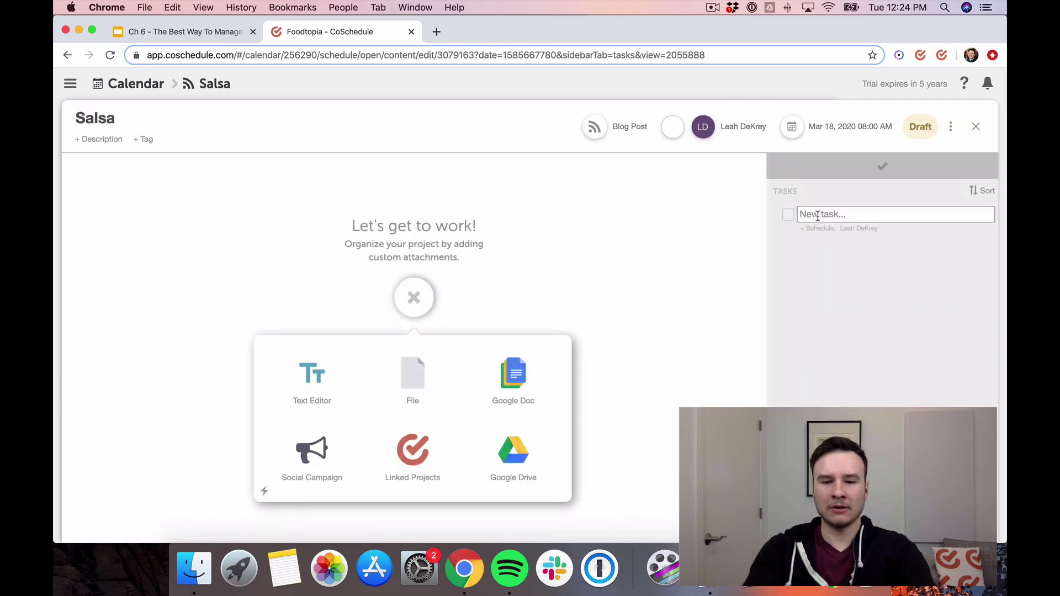
type("Out line")
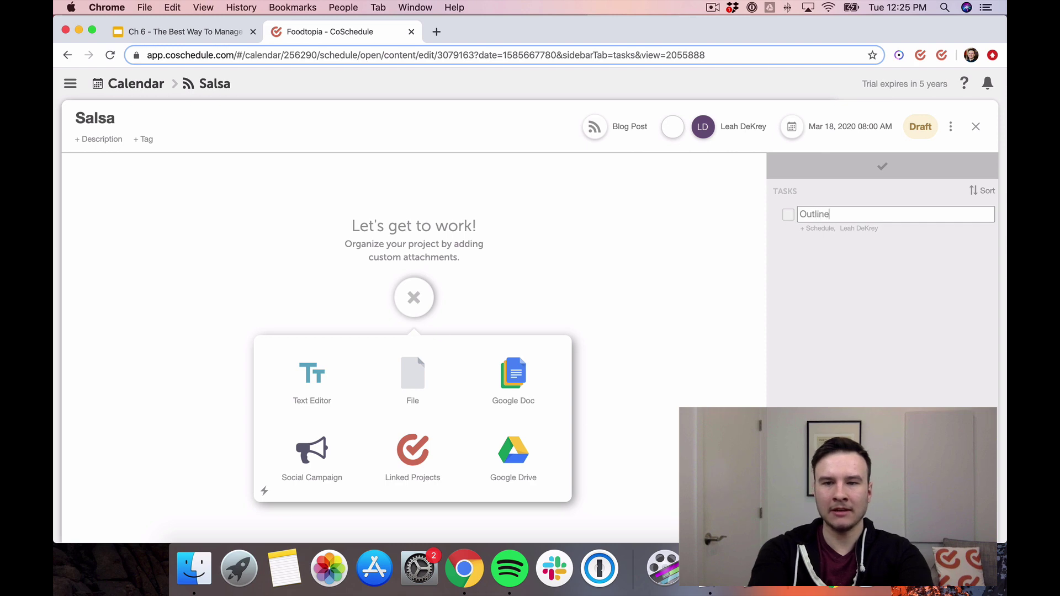
type(" Post")
key("Return")
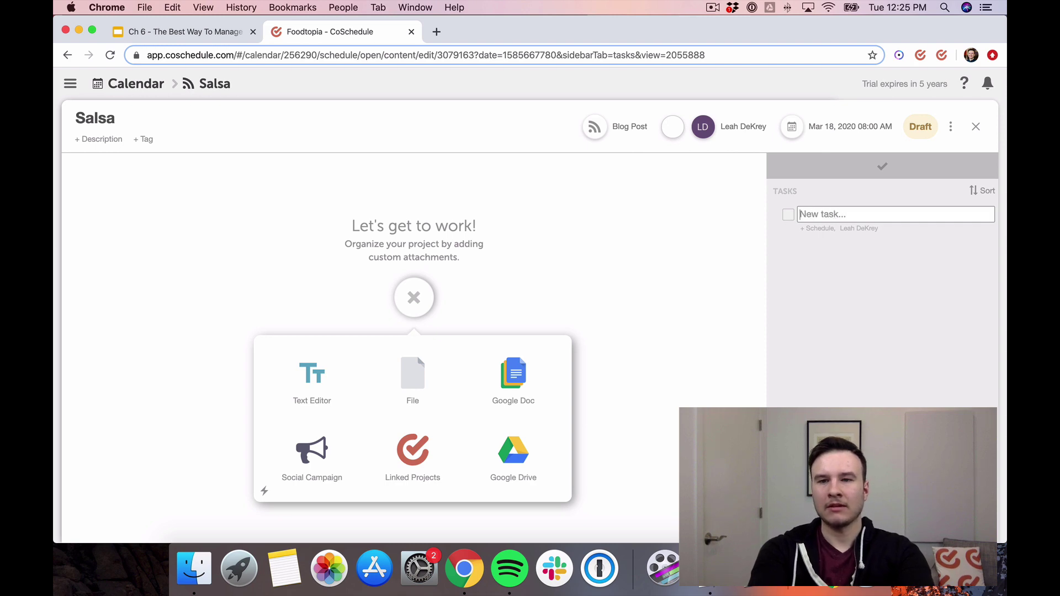
left_click(821, 225)
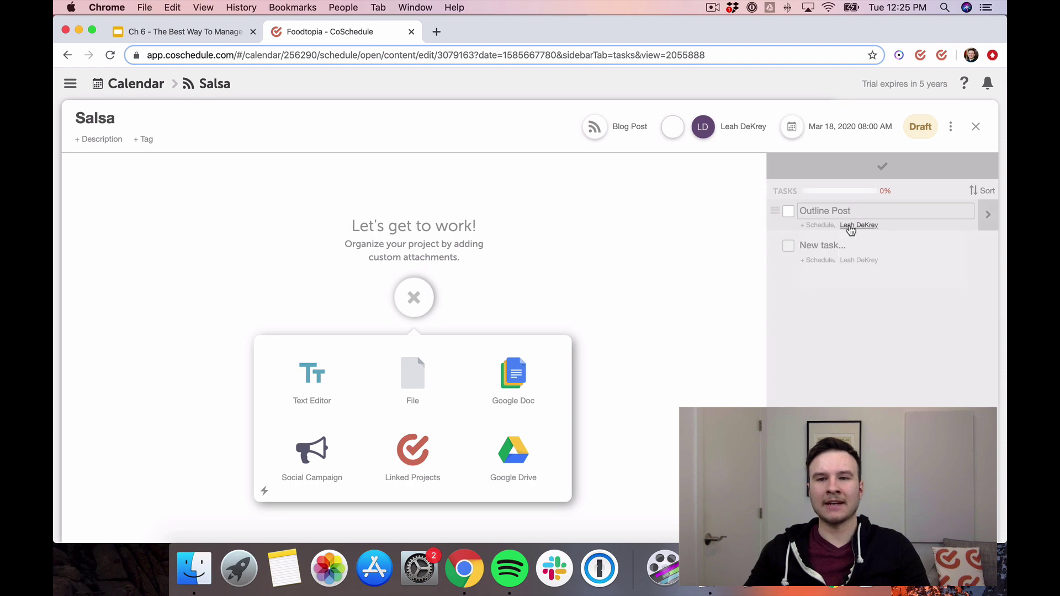
left_click(855, 230)
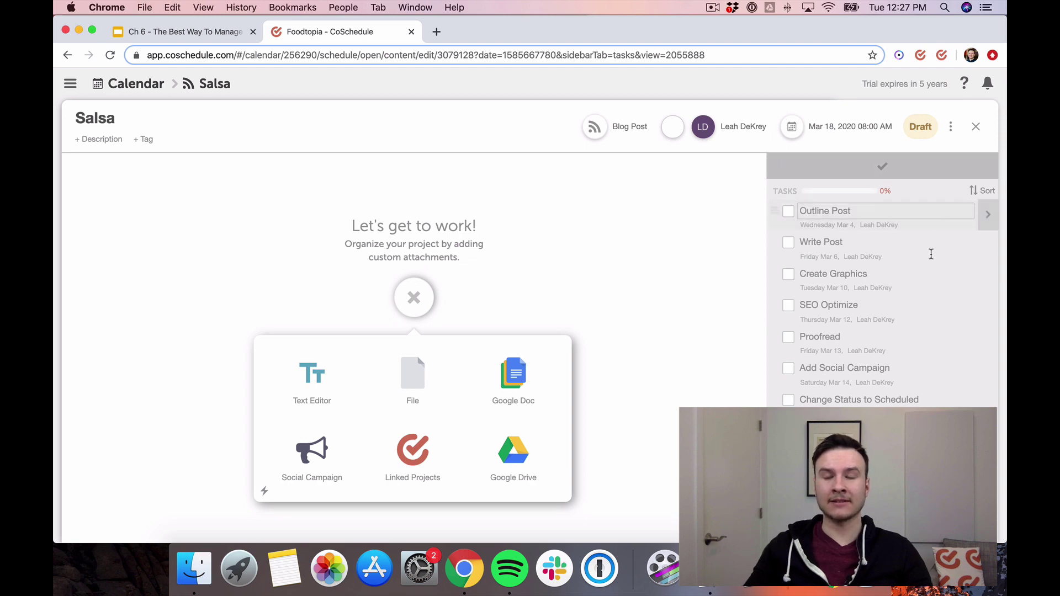
left_click(975, 127)
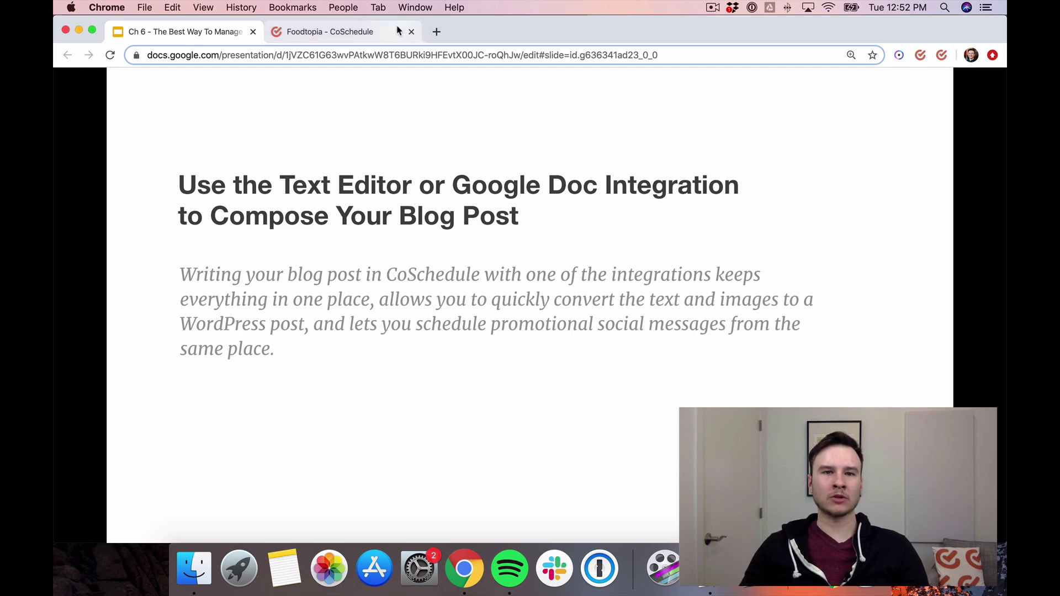
Attach a Text Editor to the Salsa project in CoSchedule and paste the "Salsa for the Superbowl" recipe into it.
left_click(365, 32)
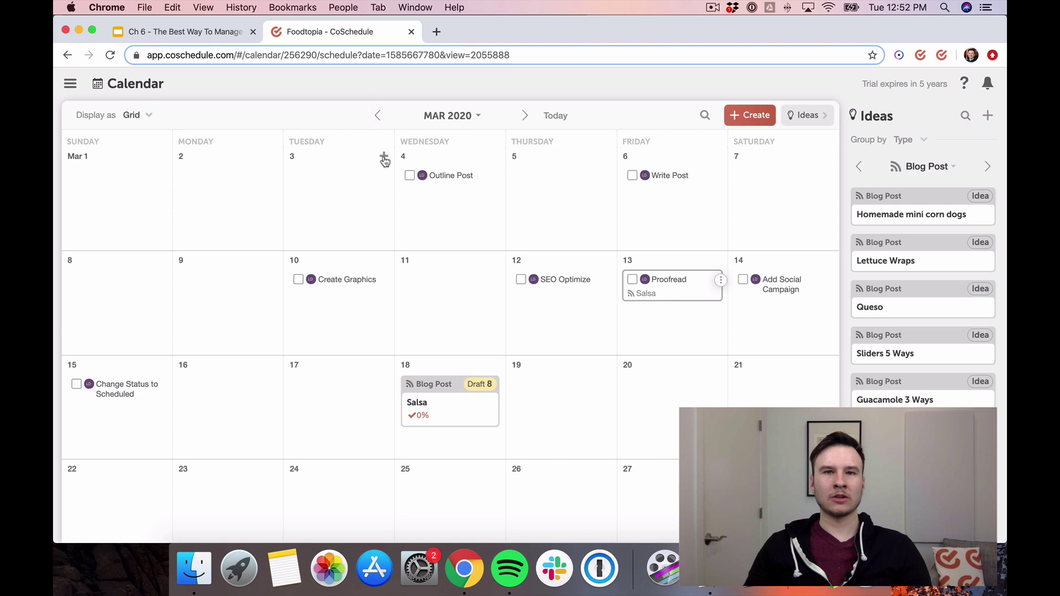
left_click(431, 406)
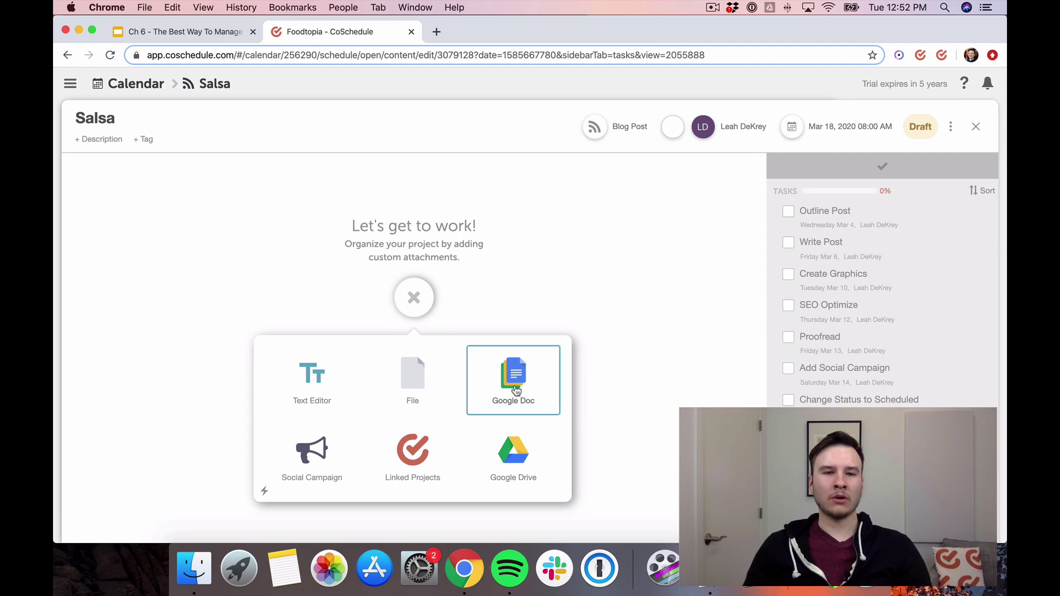
left_click(323, 386)
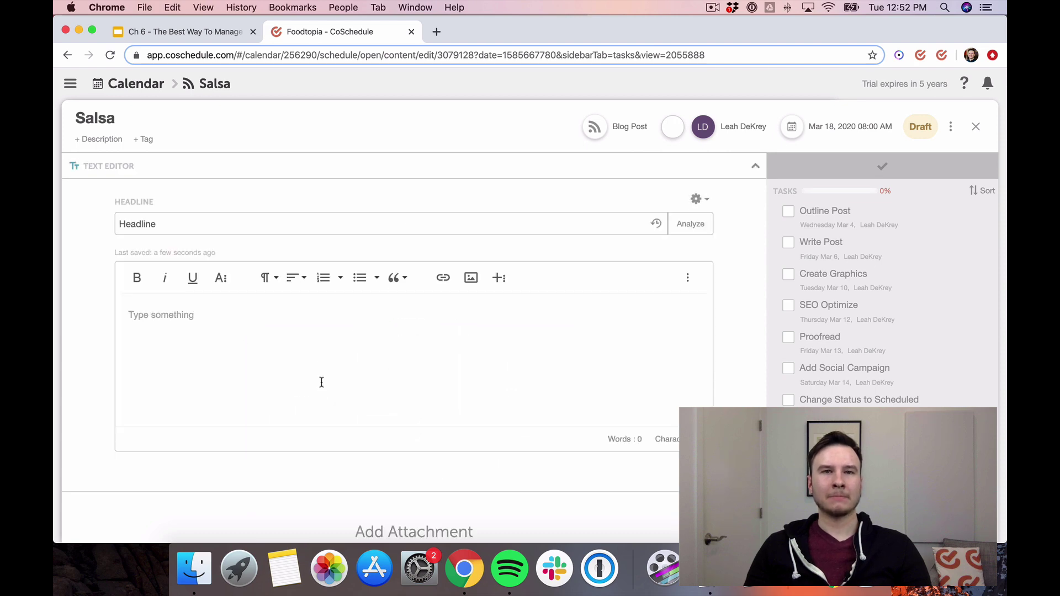
left_click(320, 344)
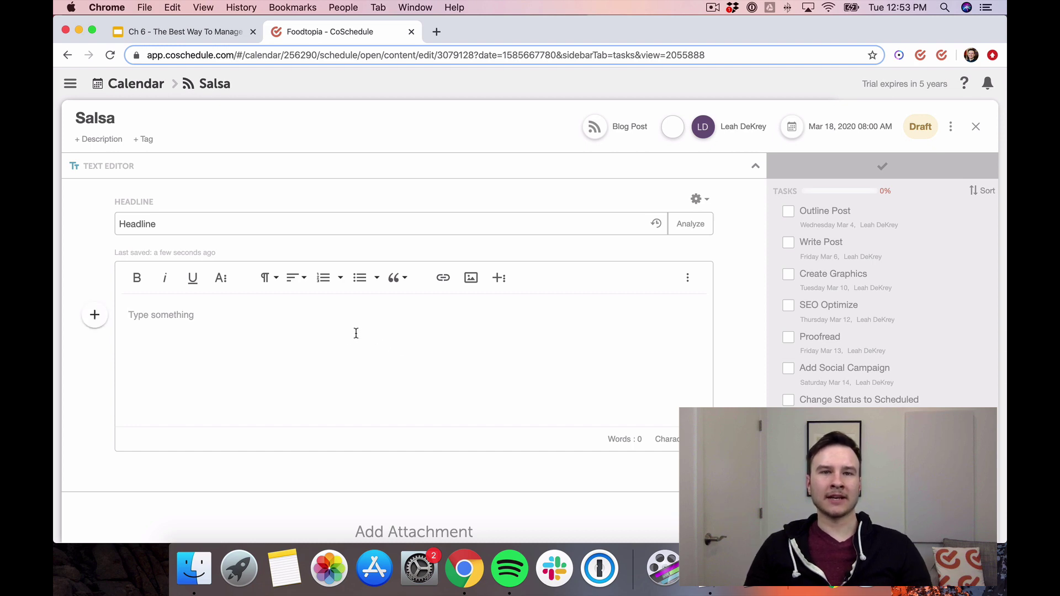
key("super+v")
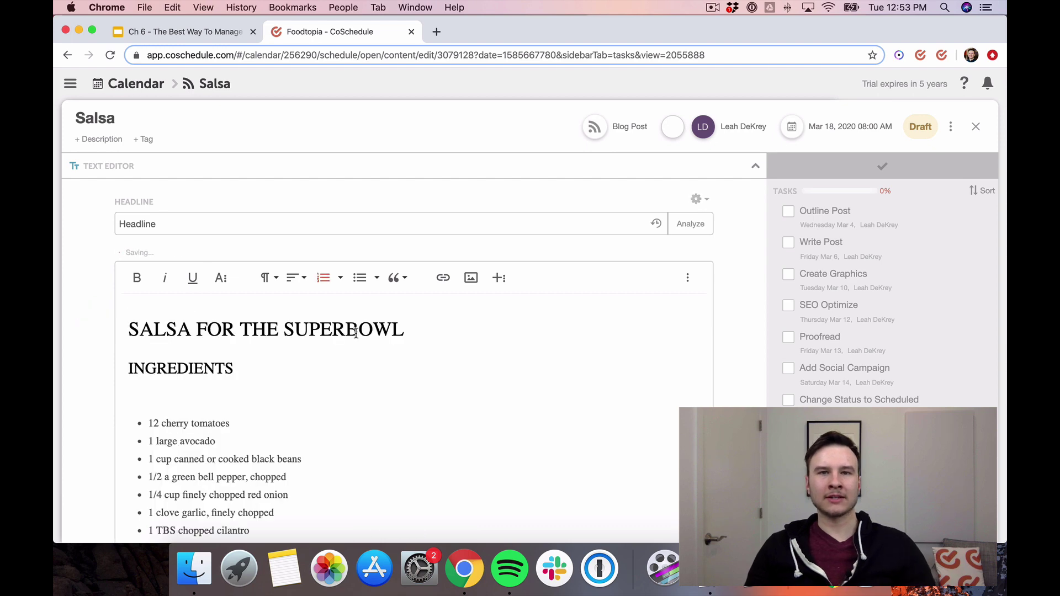
Review the pasted recipe and start converting the Text Editor content to WordPress.
scroll(441, 362, "down", 3)
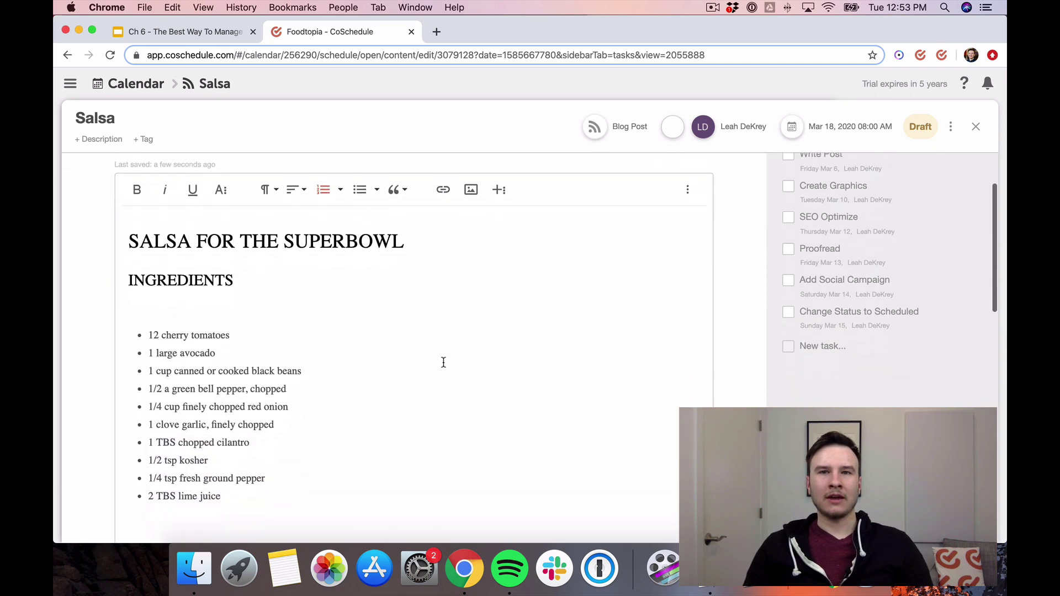
scroll(443, 362, "up", 3)
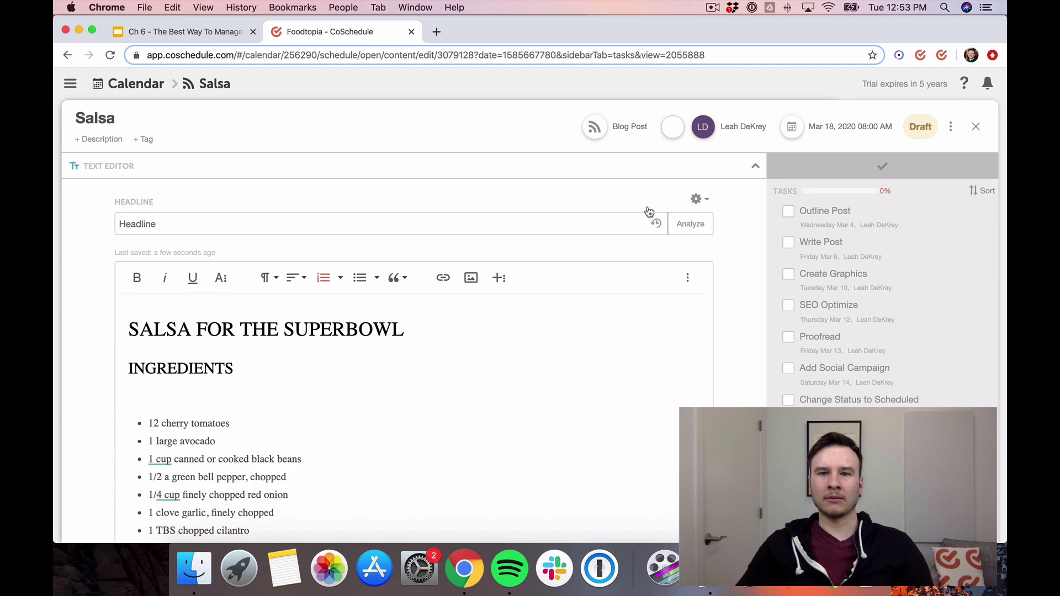
left_click(698, 200)
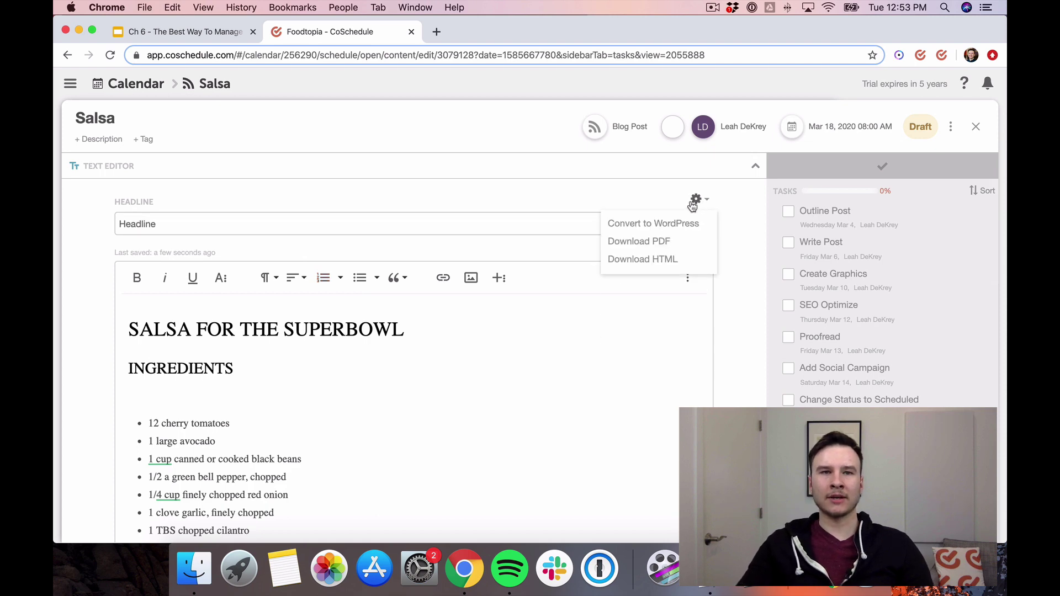
left_click(659, 226)
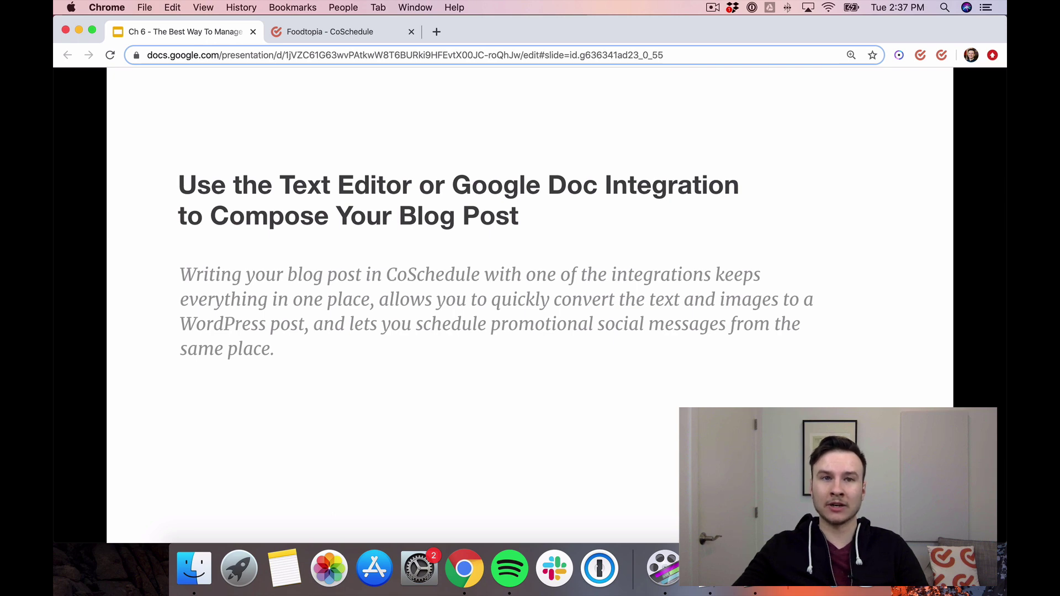
Reopen the Salsa project in CoSchedule and attach the existing Google Doc named Salsa.
left_click(303, 34)
mouse_move(450, 403)
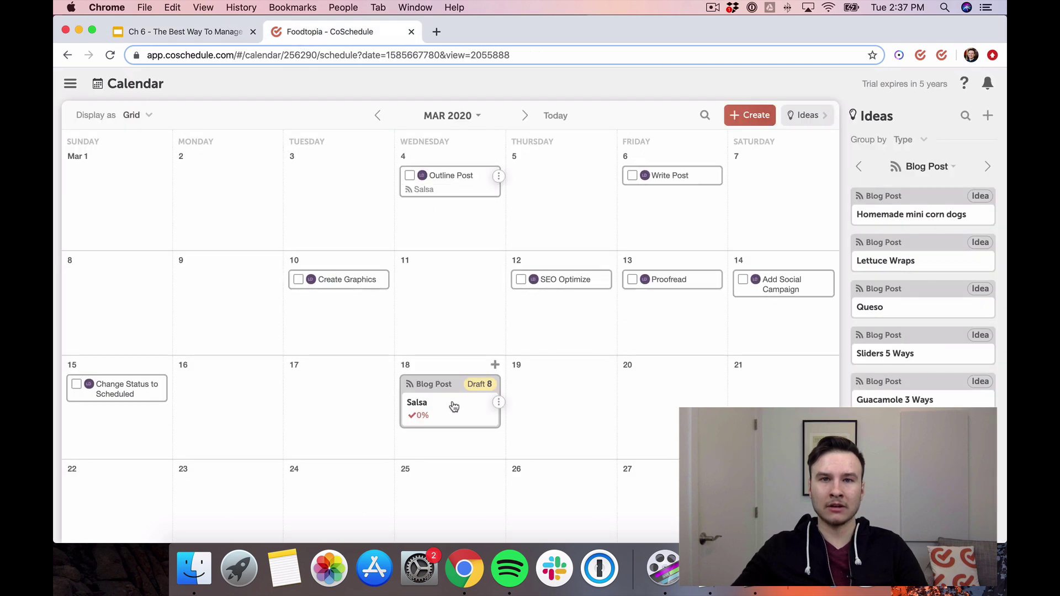
left_click(453, 407)
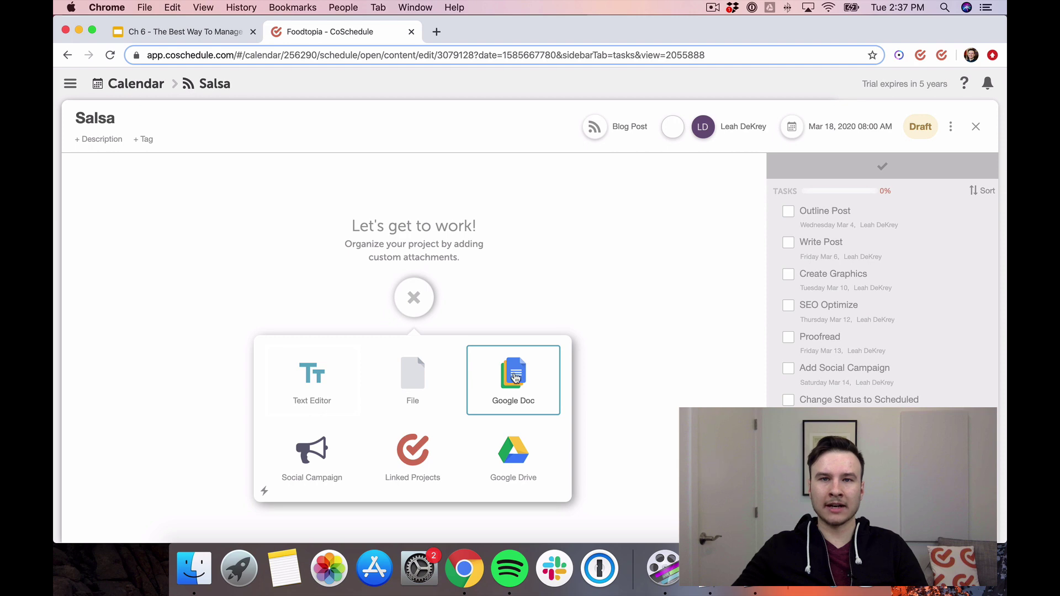
left_click(512, 375)
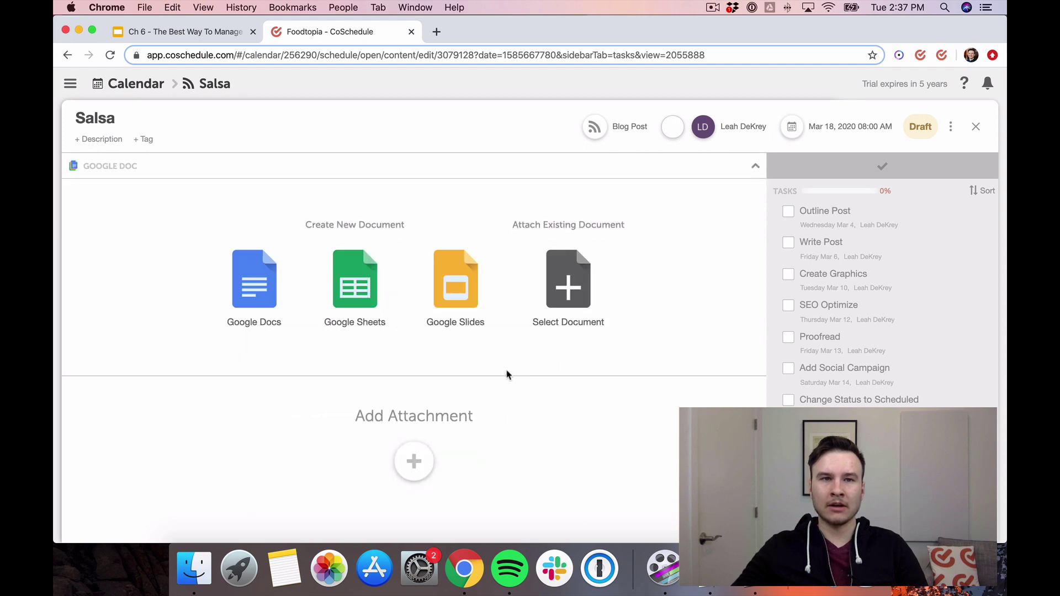
left_click(563, 307)
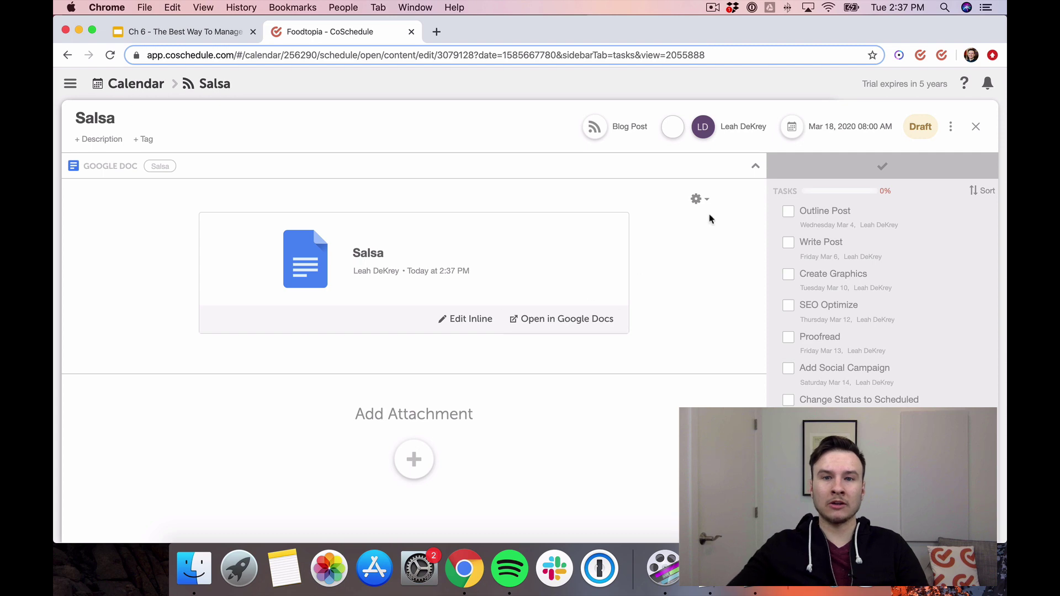
Start the WordPress conversion of the attached Salsa Google Doc.
left_click(698, 202)
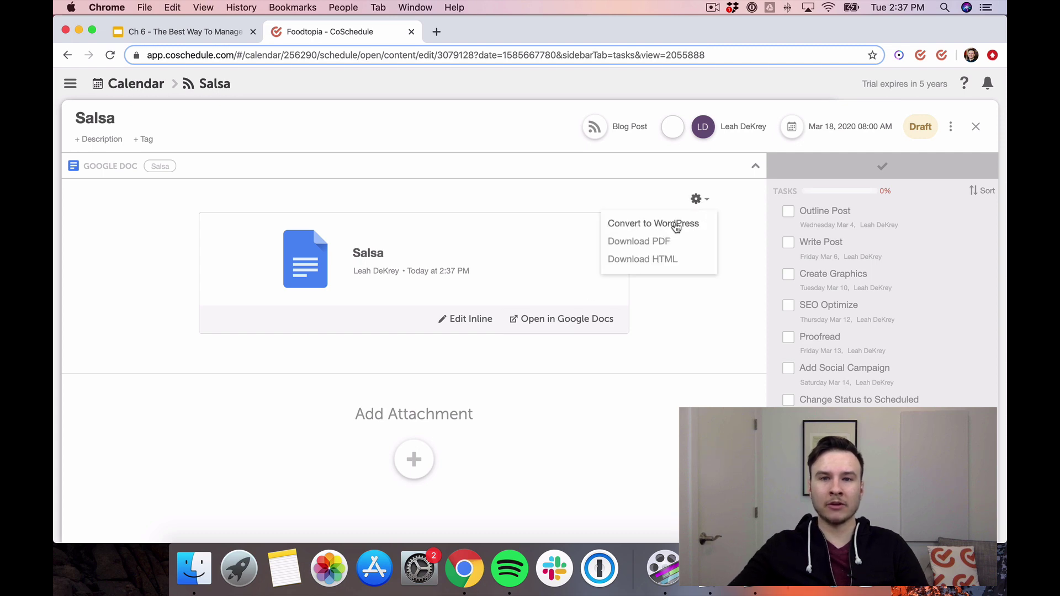
left_click(677, 223)
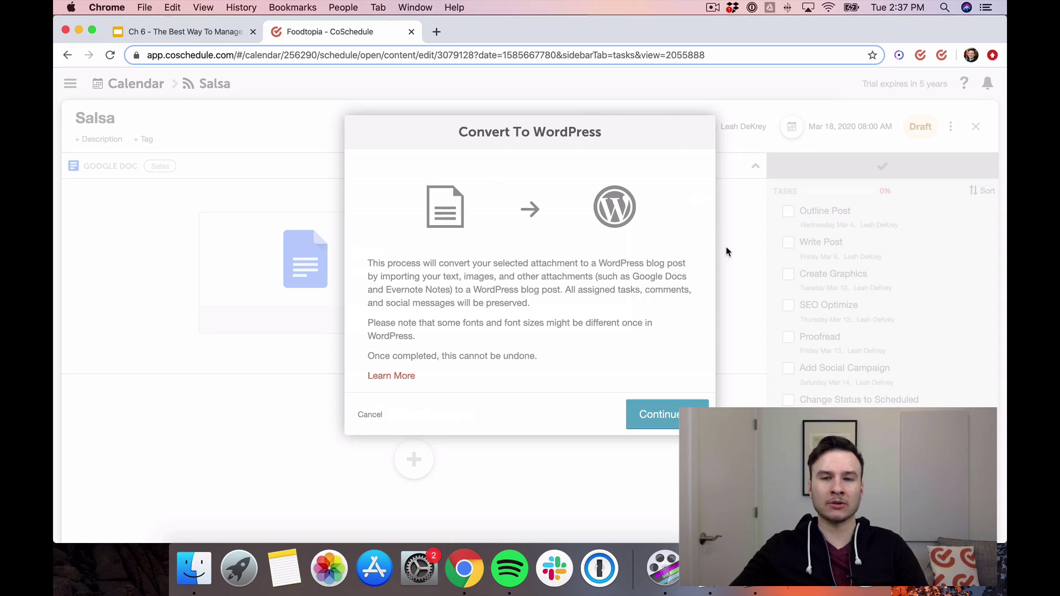
key("super+1")
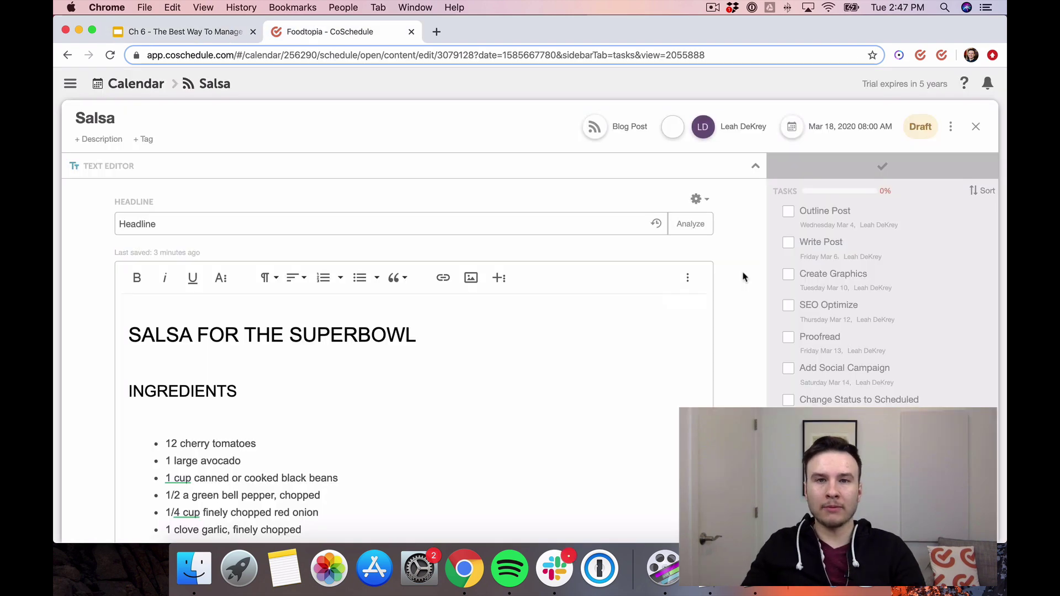
Enter "Salsa" as the text editor headline and analyze it, including the revised version "Best Salsa for Super Bowl LIV".
left_click(556, 218)
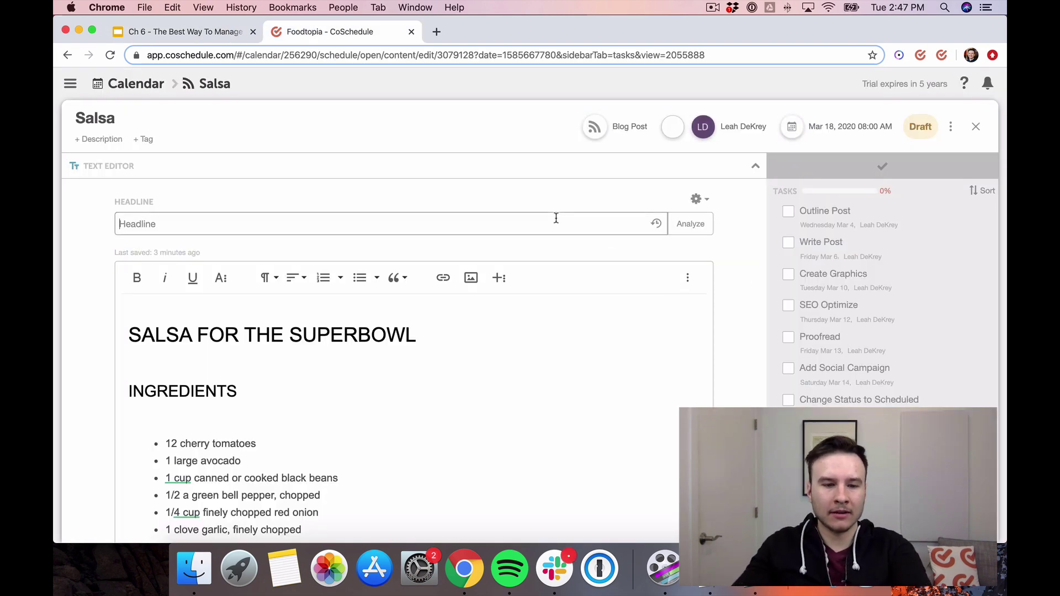
type("Salsa")
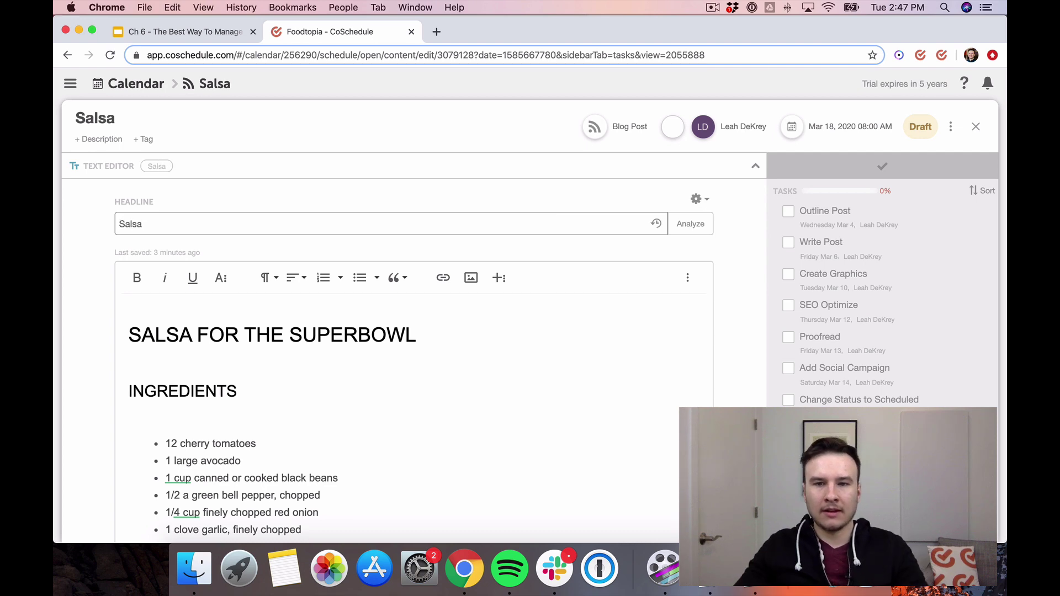
left_click(698, 228)
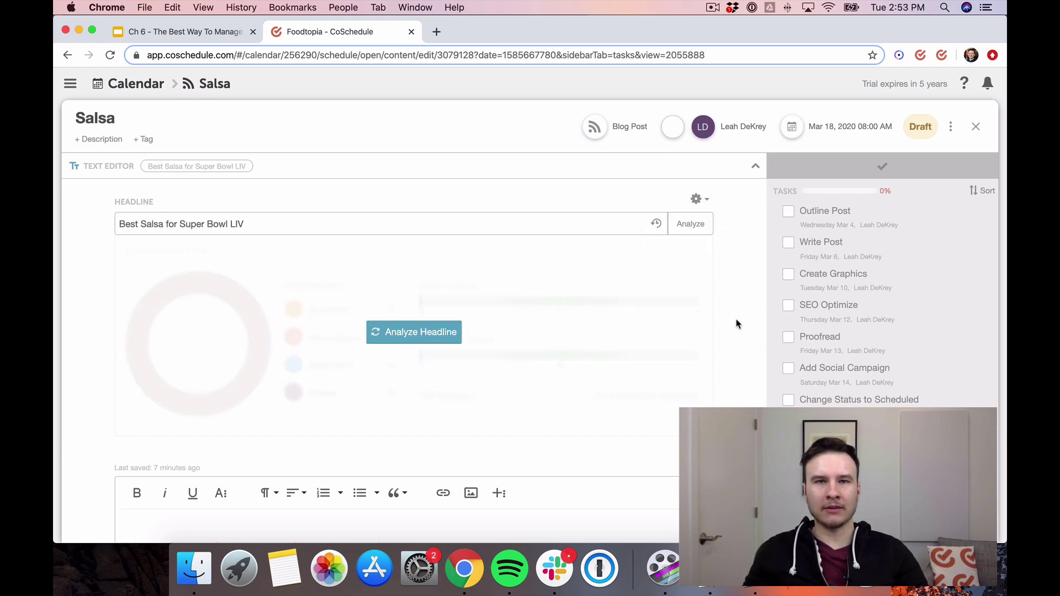
left_click(420, 336)
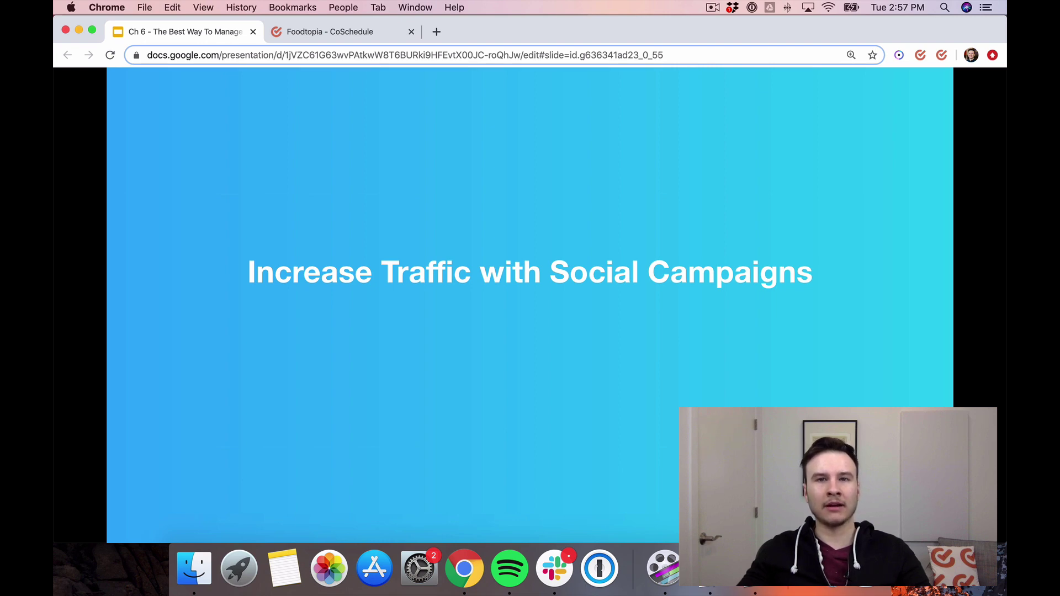
Reopen the March 18 Salsa project in CoSchedule and add a Social Campaign attachment to it.
left_click(304, 36)
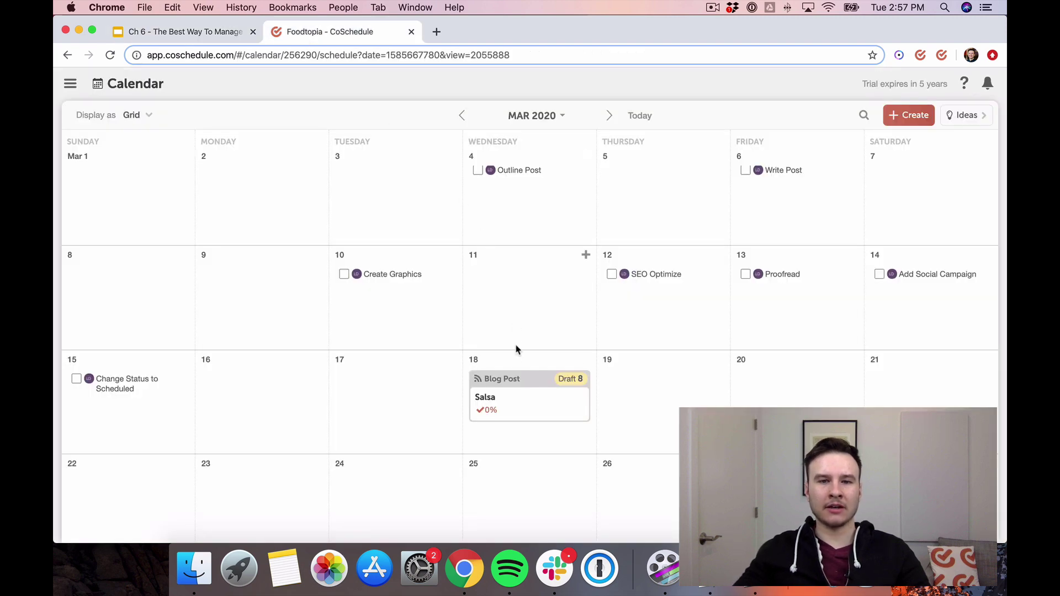
left_click(521, 393)
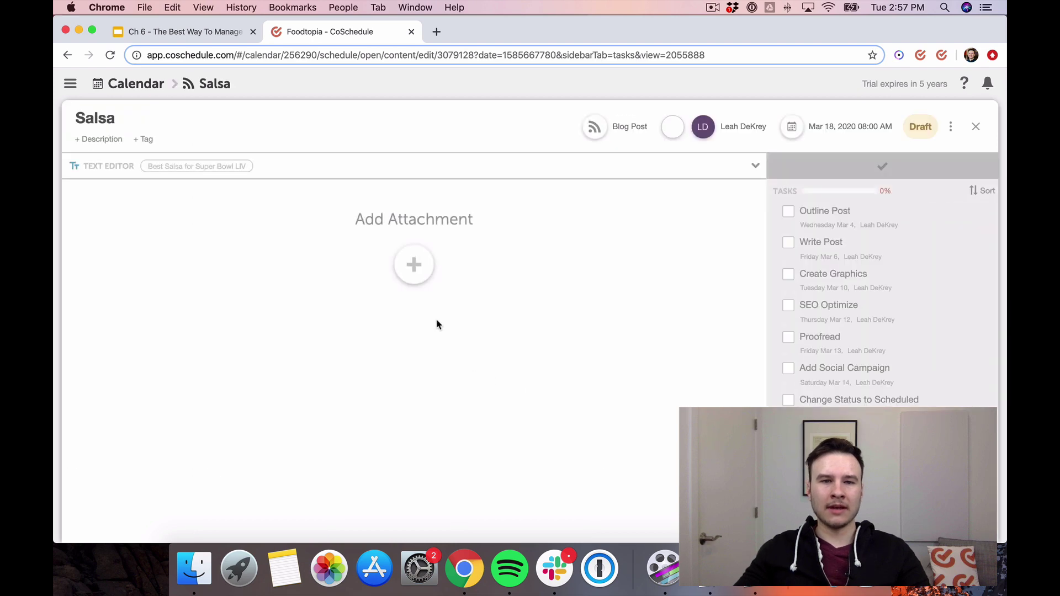
left_click(414, 273)
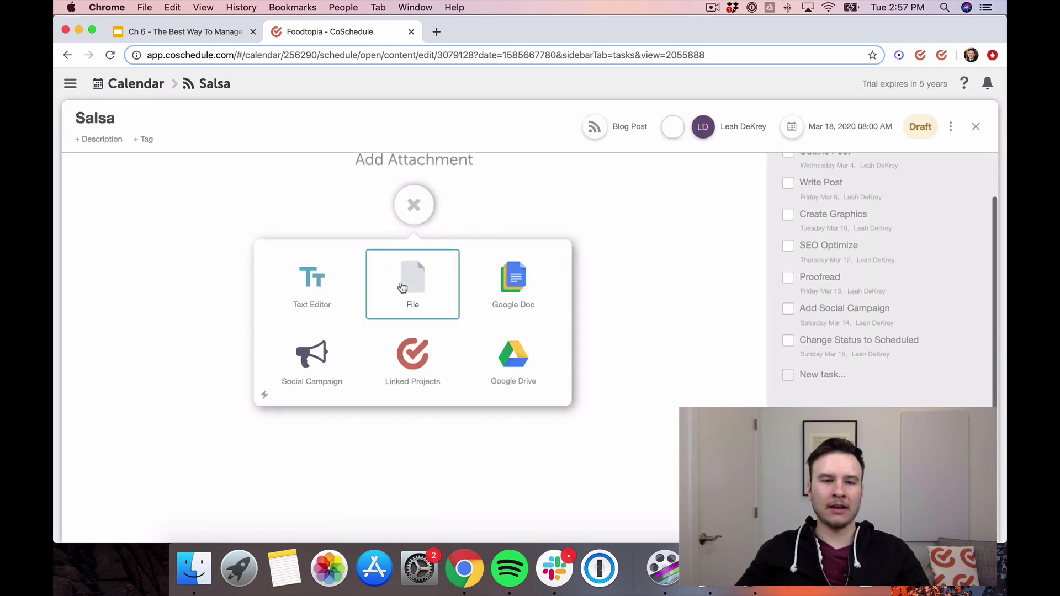
left_click(323, 359)
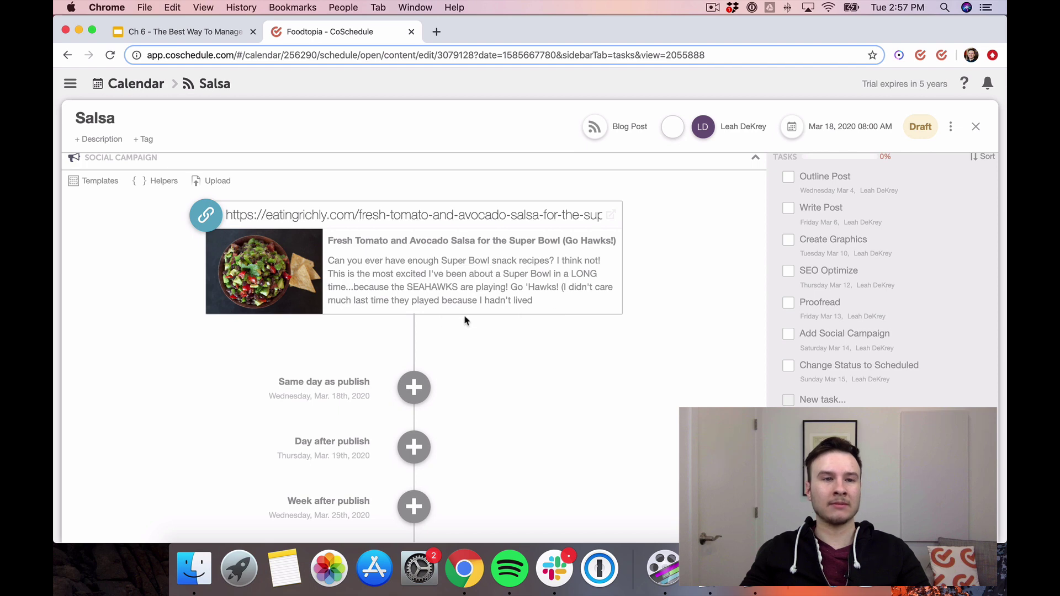
Apply the "blog social template" to the Salsa social campaign and review the messages it creates.
left_click(94, 190)
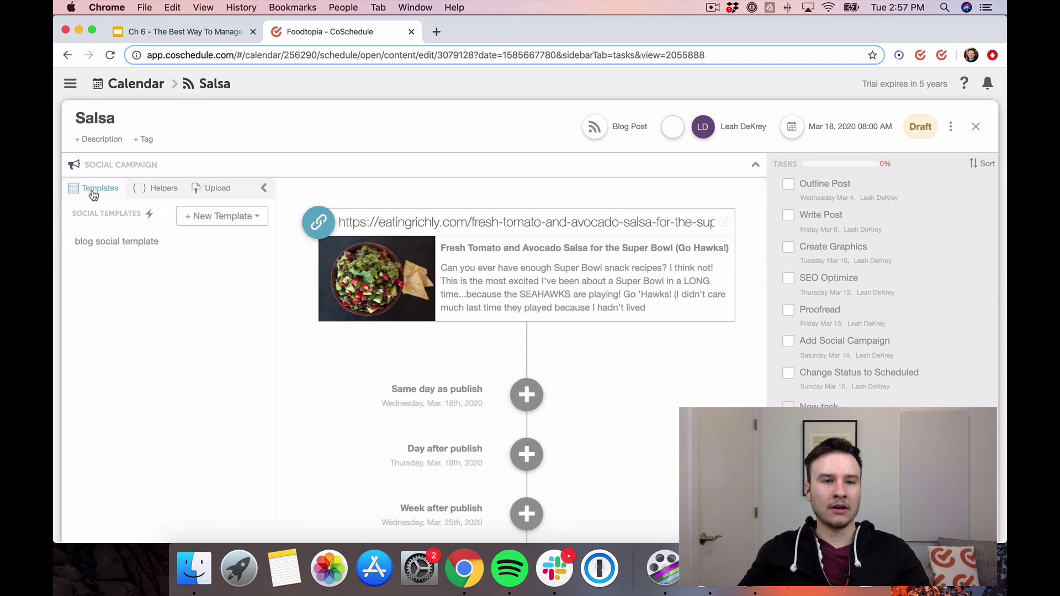
left_click(179, 246)
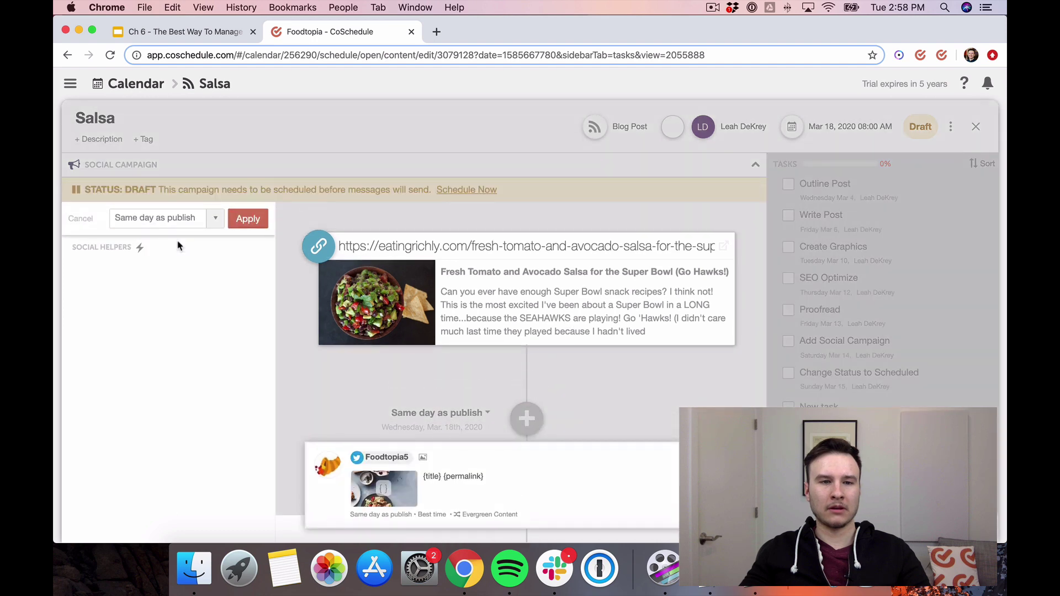
left_click(250, 219)
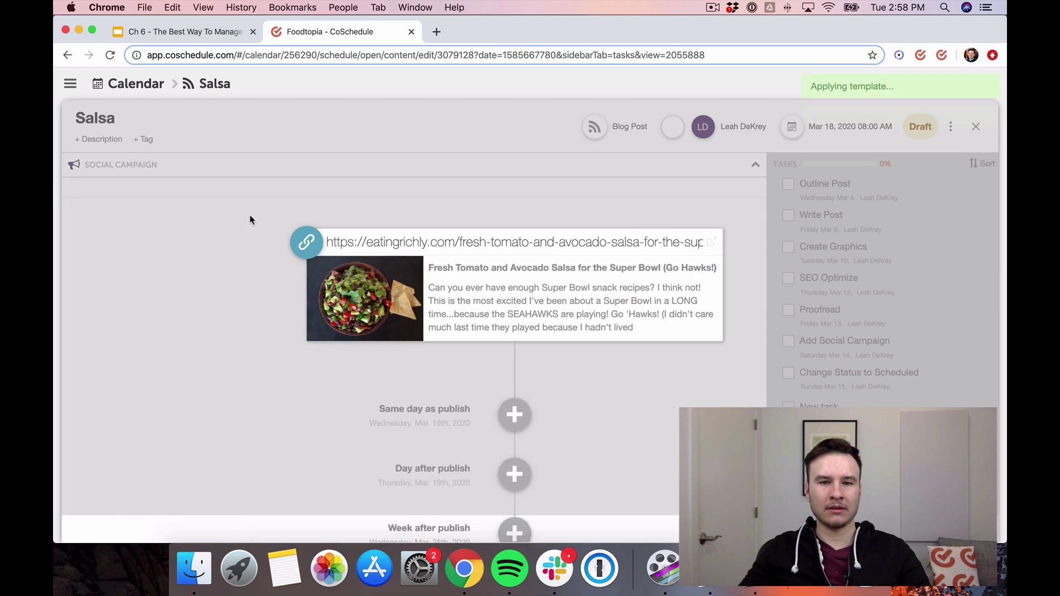
scroll(423, 343, "down", 7)
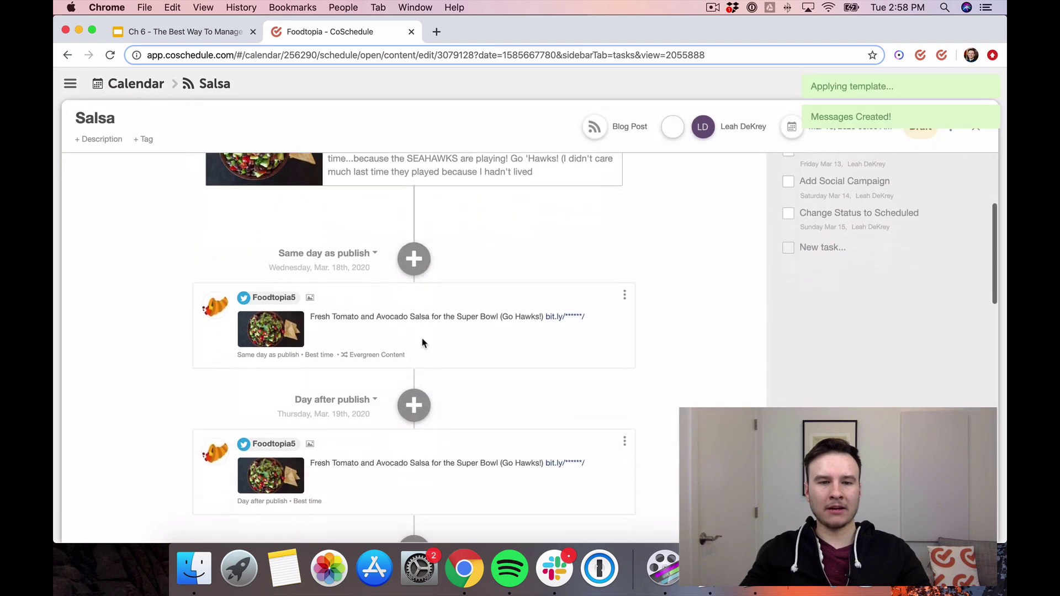
scroll(422, 344, "down", 4)
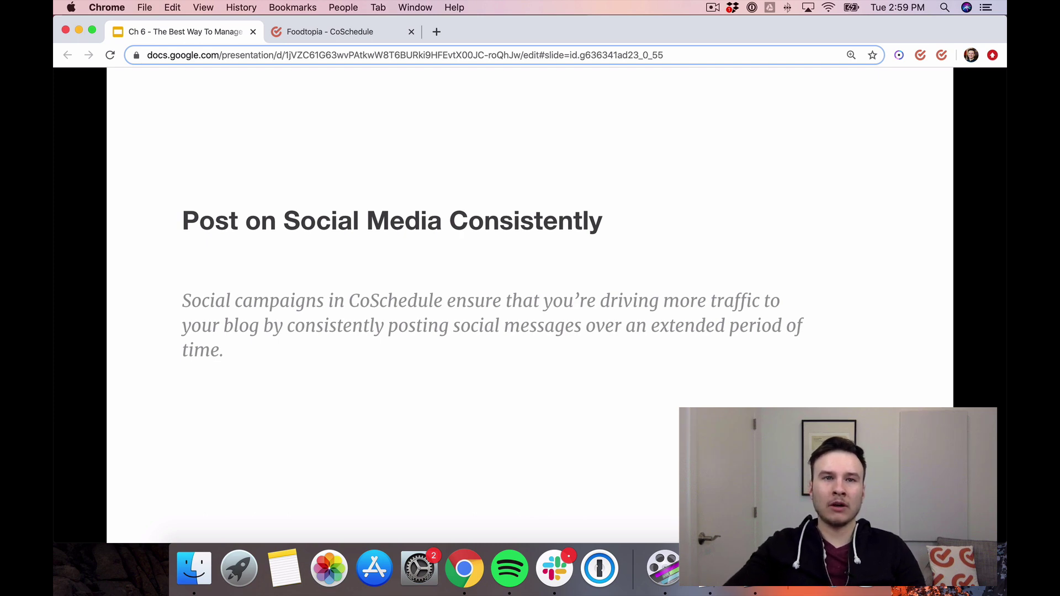
Return to the CoSchedule calendar, reopen the March 18 Salsa blog post and change its status to Scheduled.
left_click(371, 33)
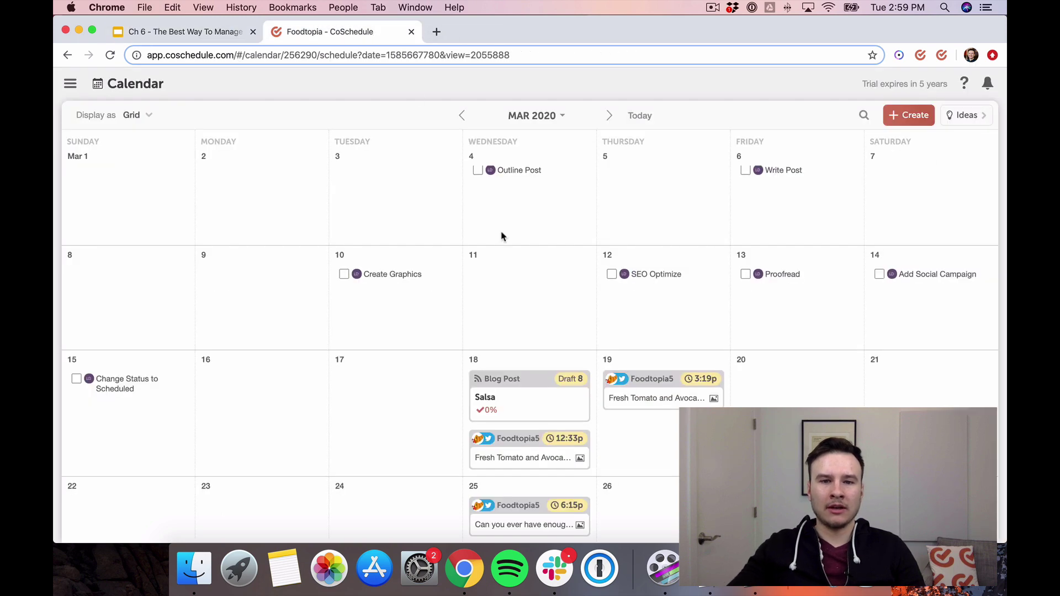
left_click(514, 390)
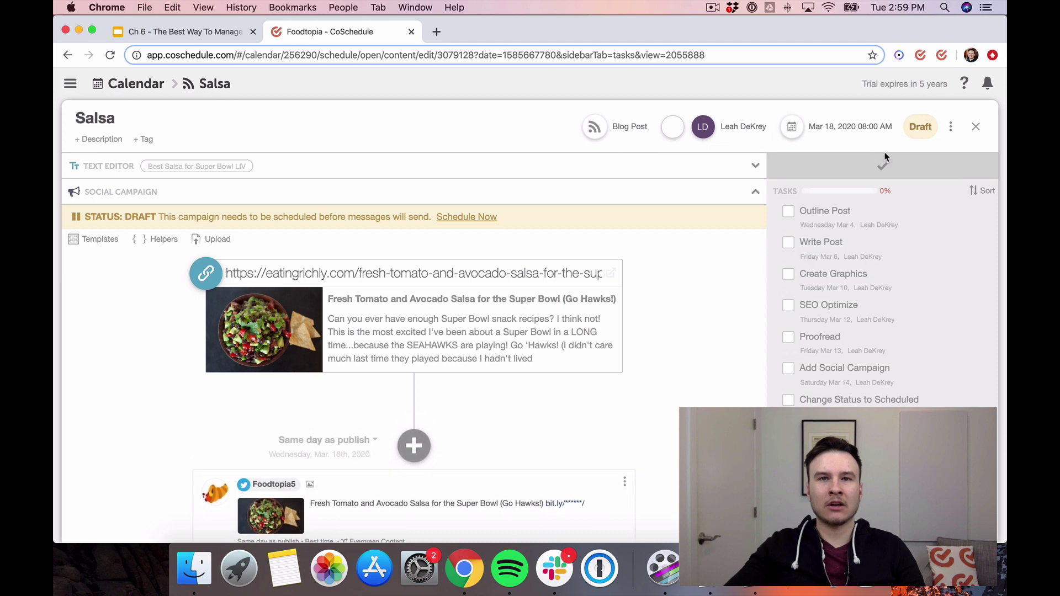
left_click(921, 127)
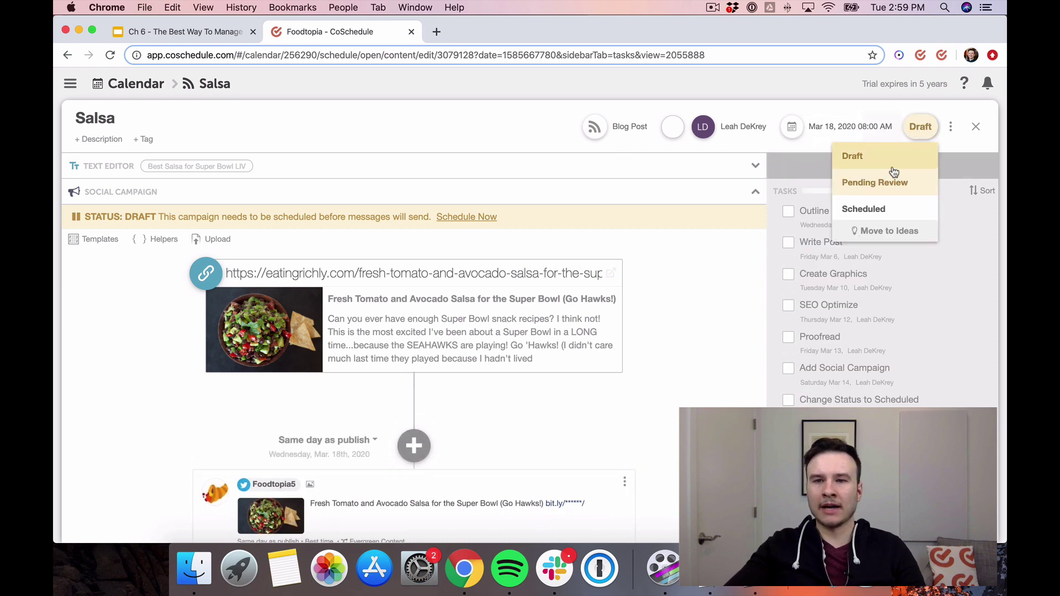
left_click(881, 211)
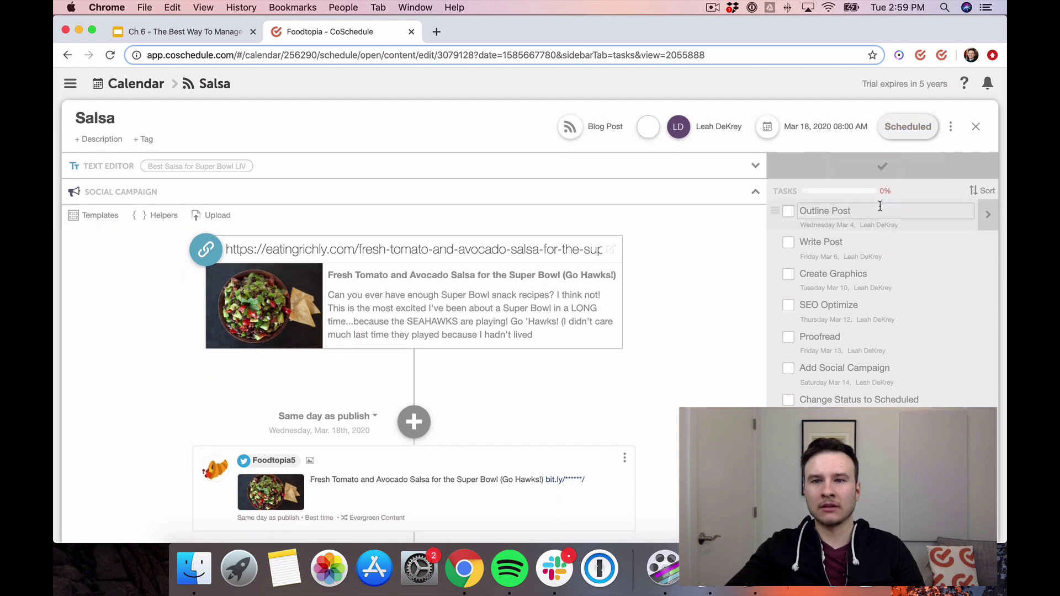